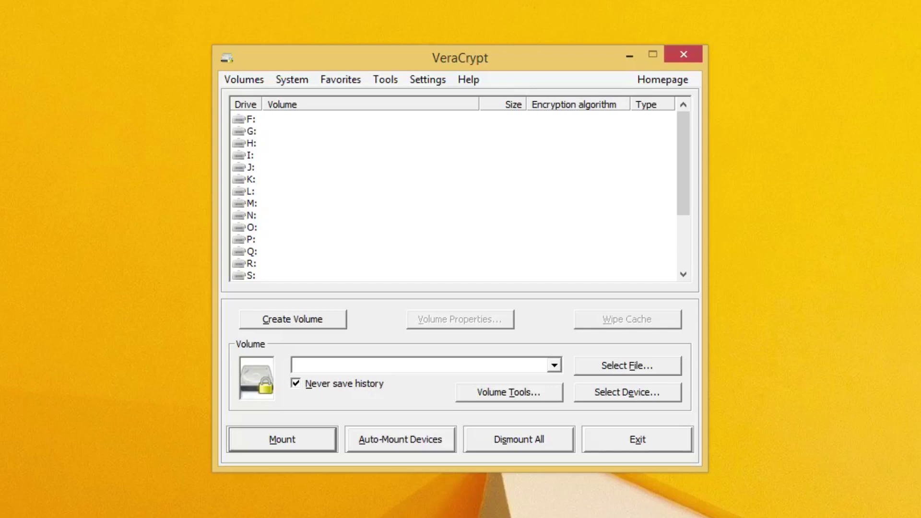
Step: Launch VeraCrypt's Volume Creation Wizard to make a new encrypted volume
{"action": "left_click", "coordinate": [293, 319]}
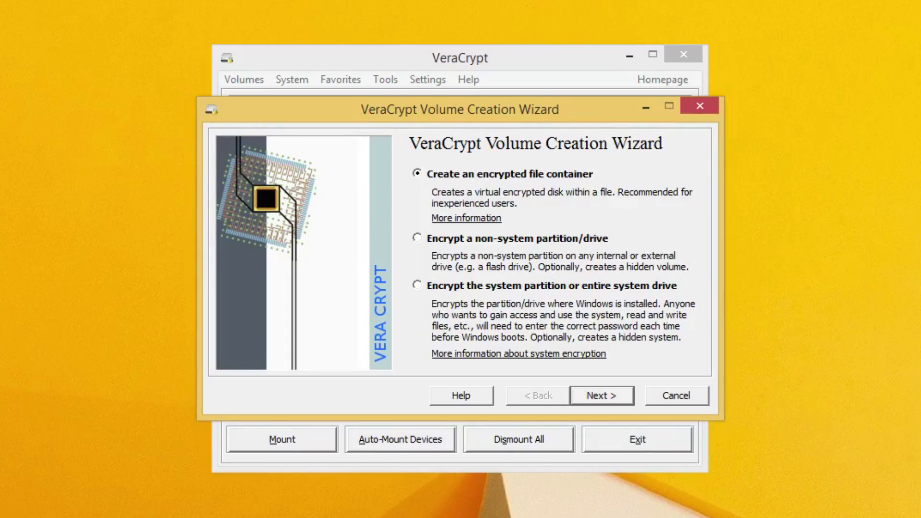
Step: Accept 'Create an encrypted file container' as the volume type
{"action": "key", "text": "Return"}
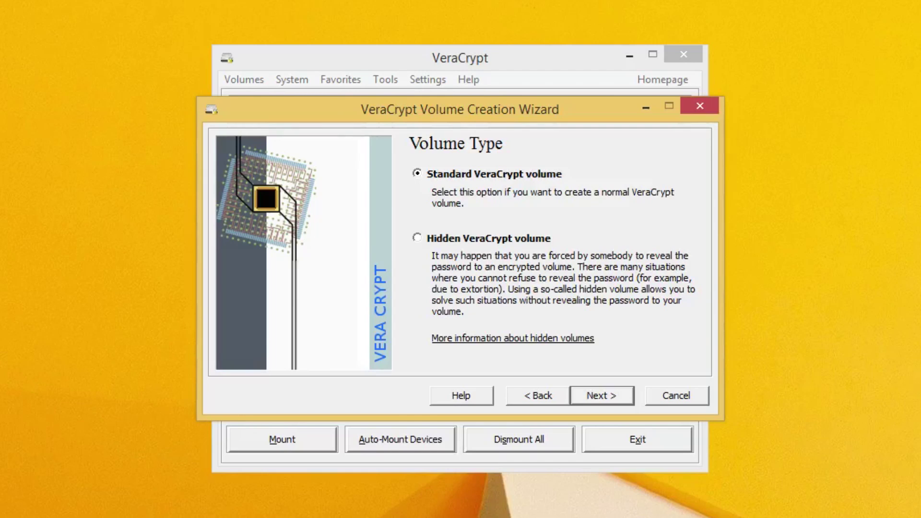
Step: Keep a standard volume and save the container as 'secretfile' on the Desktop
{"action": "key", "text": "Return"}
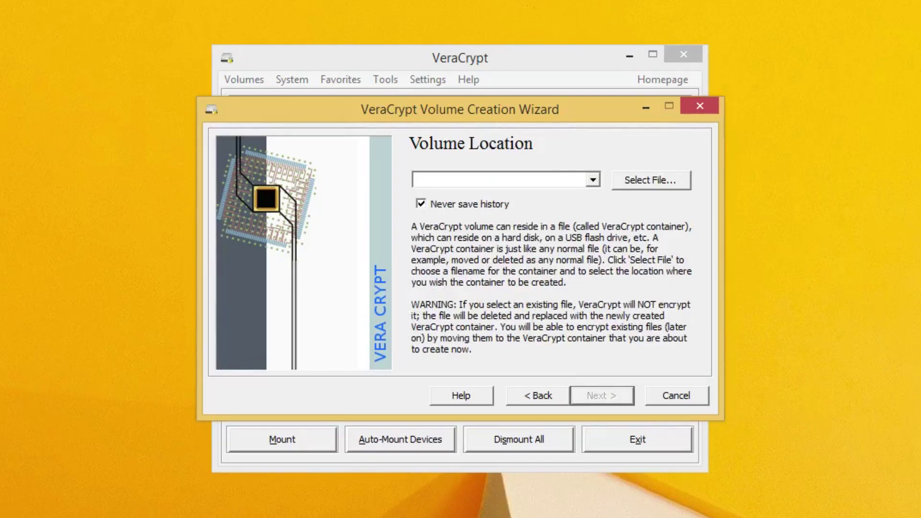
{"action": "left_click", "coordinate": [651, 180]}
{"action": "left_click", "coordinate": [271, 242]}
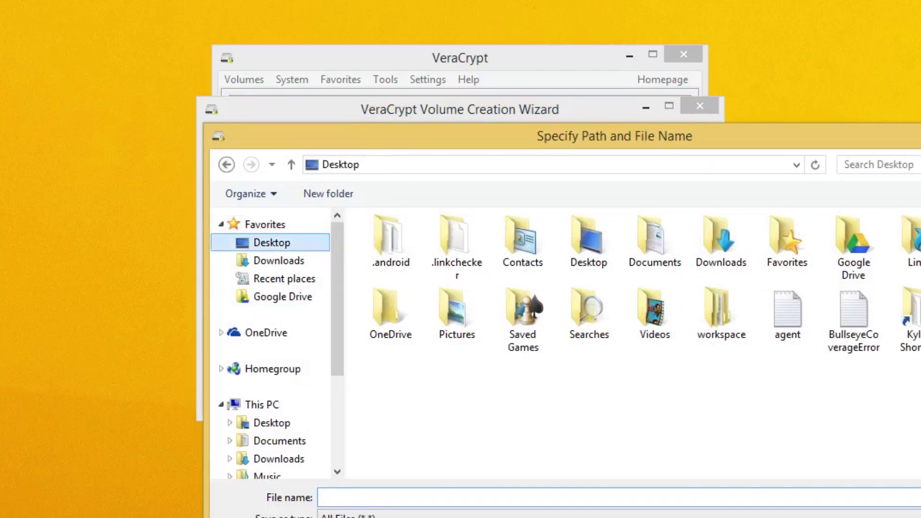
{"action": "left_click", "coordinate": [335, 498]}
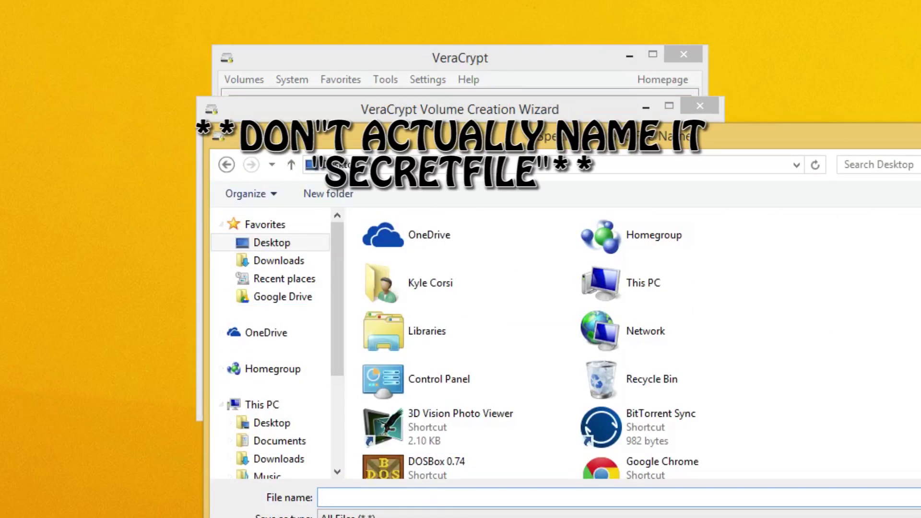
{"action": "type", "text": "secretfile"}
{"action": "key", "text": "Return"}
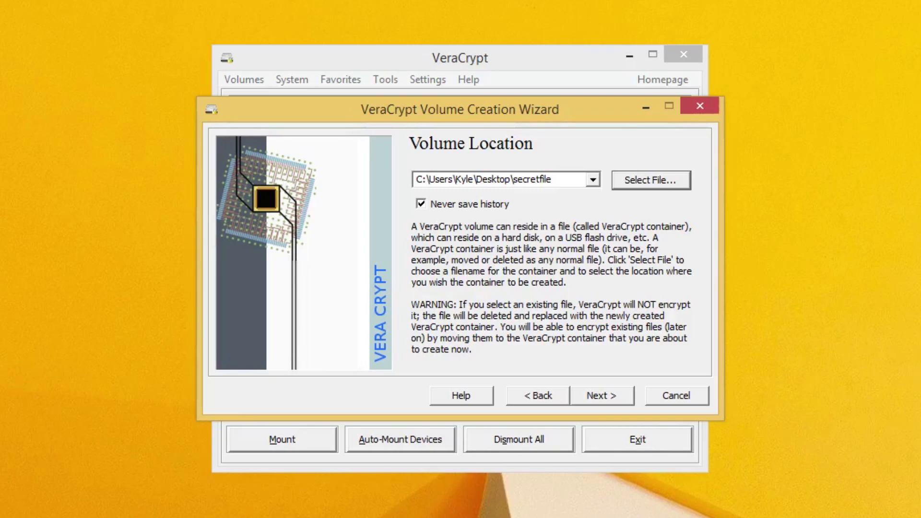
{"action": "key", "text": "Return"}
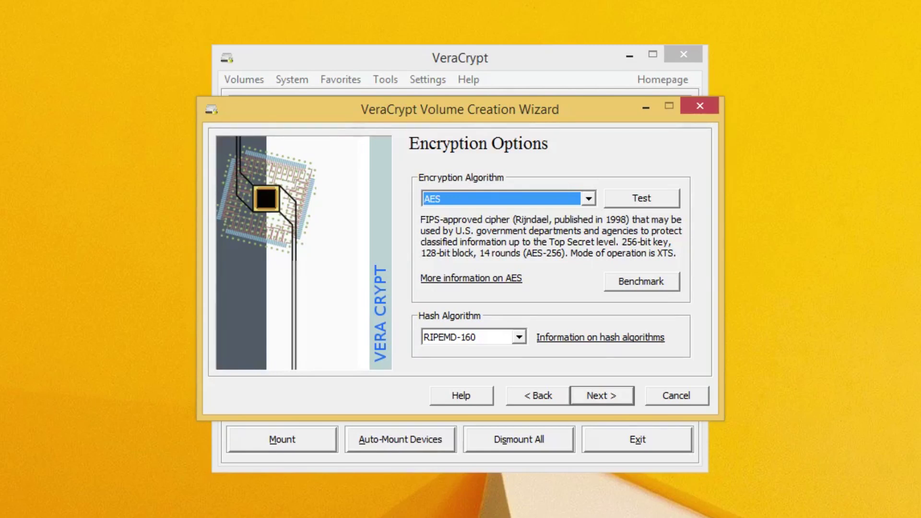
Step: Browse the encryption algorithm list and keep AES with the RIPEMD-160 hash
{"action": "key", "text": "alt+Down"}
{"action": "key", "text": "End"}
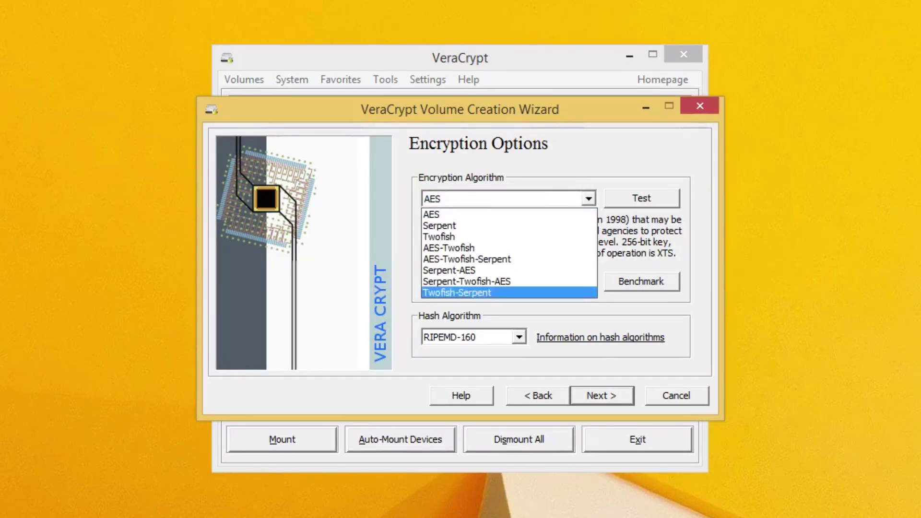
{"action": "key", "text": "s"}
{"action": "key", "text": "Up"}
{"action": "key", "text": "Return"}
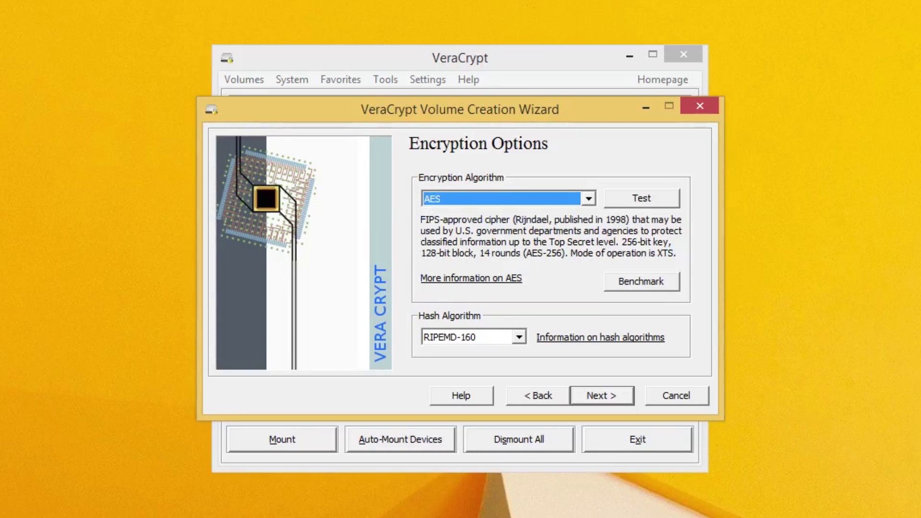
Step: Set the container's volume size to 5 MB
{"action": "key", "text": "Return"}
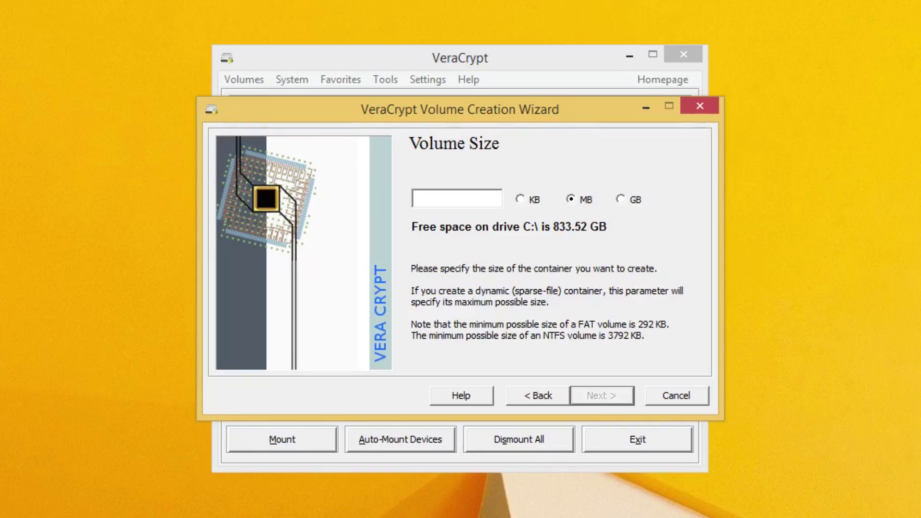
{"action": "type", "text": "5"}
{"action": "key", "text": "Return"}
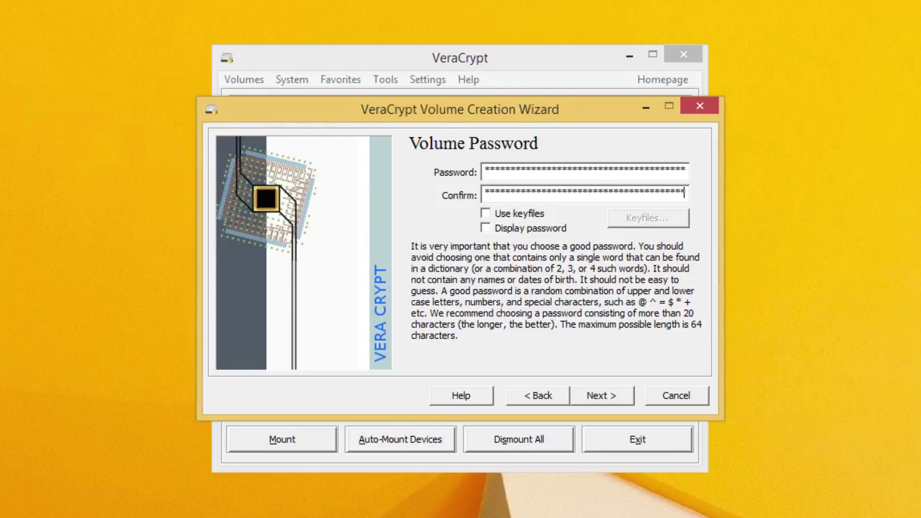
Step: Accept the password entered in both password fields and advance to Volume Format
{"action": "key", "text": "Return"}
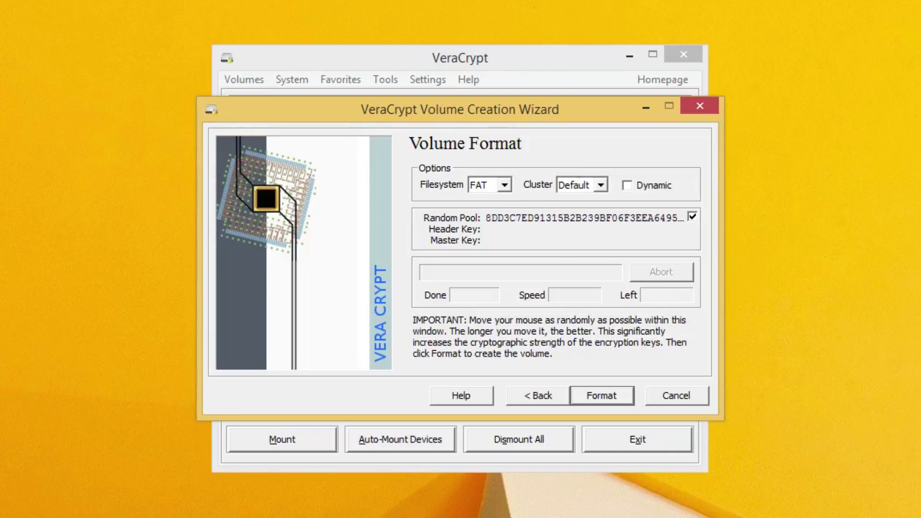
Step: Format the new volume with the FAT filesystem and default cluster size
{"action": "key", "text": "Return"}
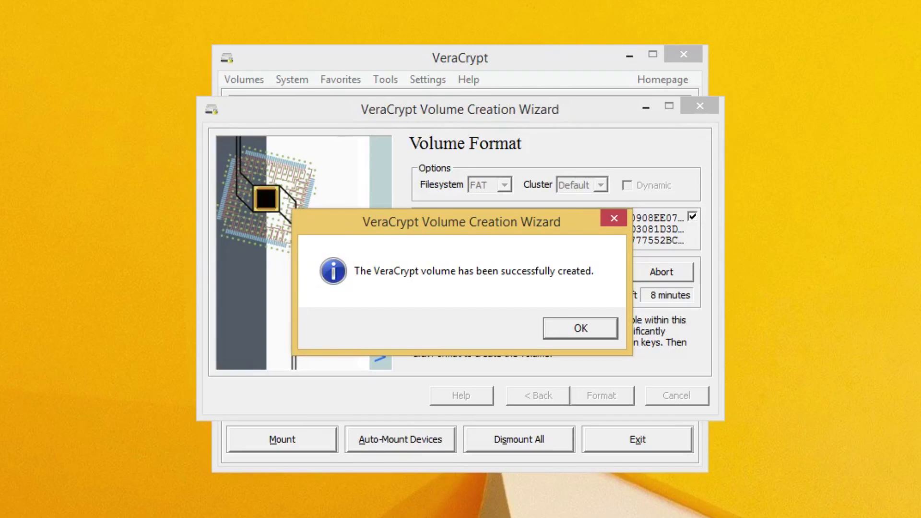
Step: Dismiss the volume-created message and exit the Volume Creation Wizard
{"action": "key", "text": "Return"}
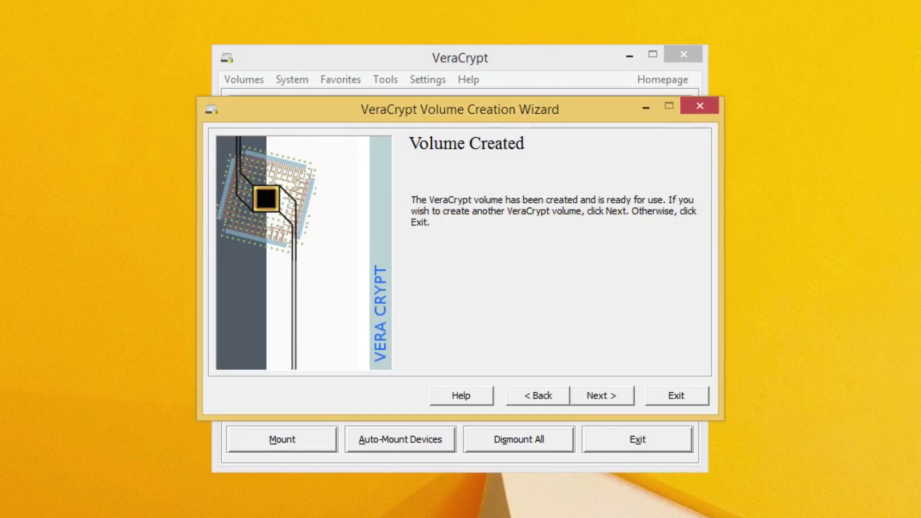
{"action": "left_click", "coordinate": [676, 395]}
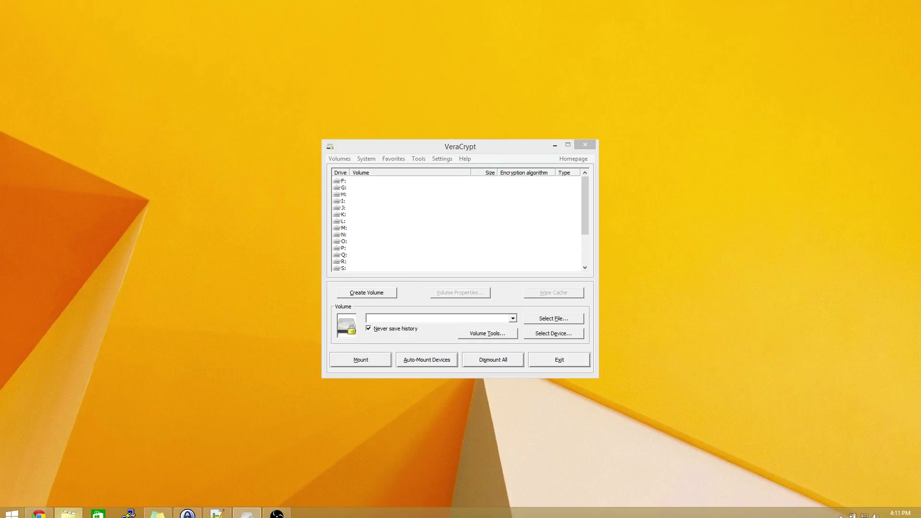
Step: Check the used drives C:, D: and E: in This PC, then pick F: in VeraCrypt
{"action": "key", "text": "super+e"}
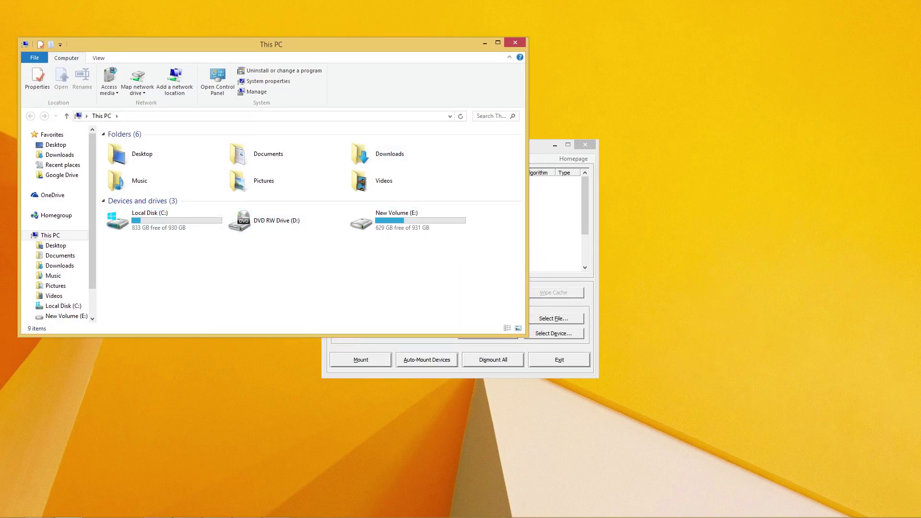
{"action": "left_click_drag", "start_coordinate": [463, 291], "coordinate": [105, 208]}
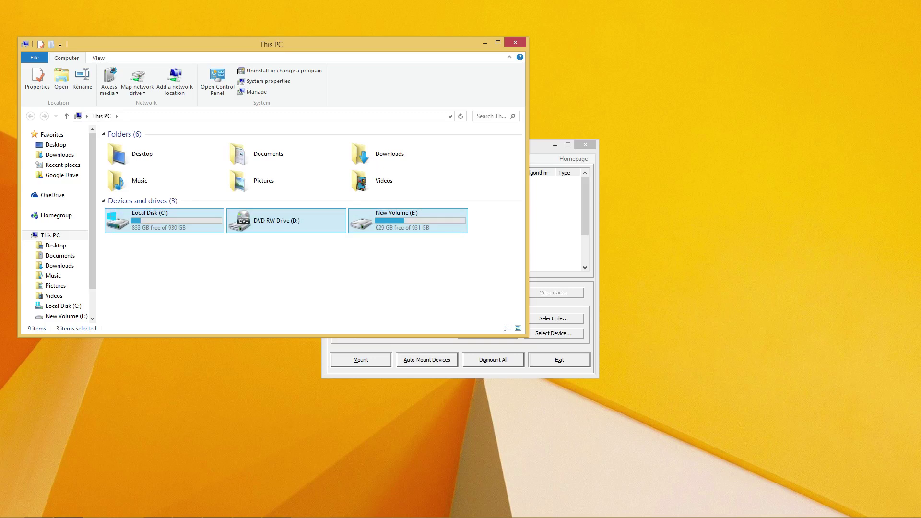
{"action": "left_click", "coordinate": [102, 211]}
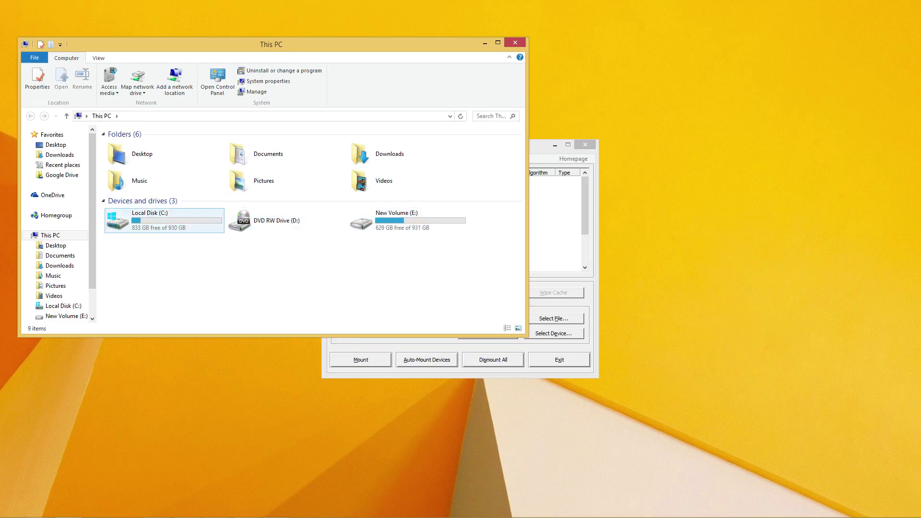
{"action": "key", "text": "Right"}
{"action": "key", "text": "Right"}
{"action": "key", "text": "Right"}
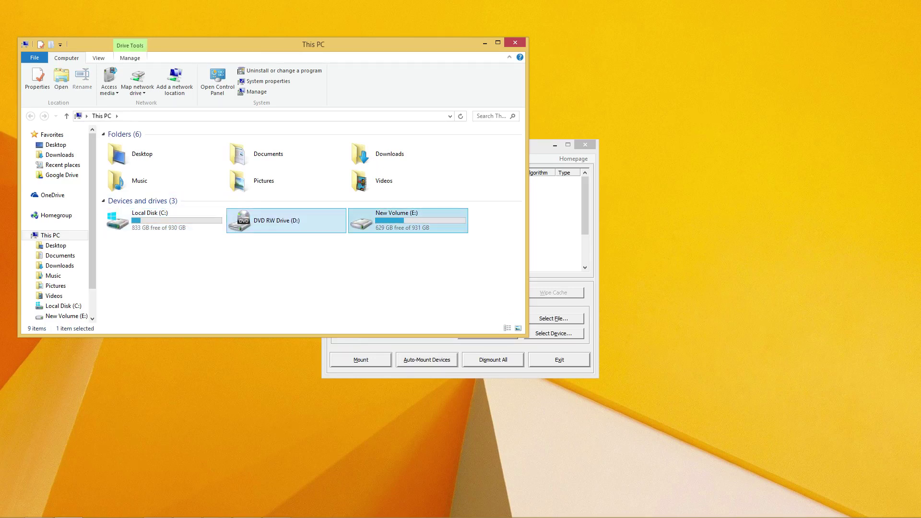
{"action": "key", "text": "alt+Tab"}
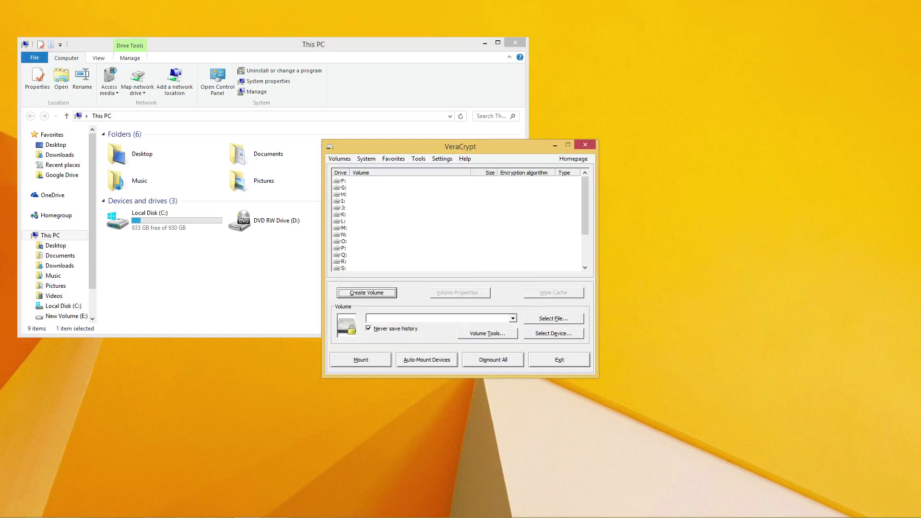
{"action": "left_click", "coordinate": [344, 181]}
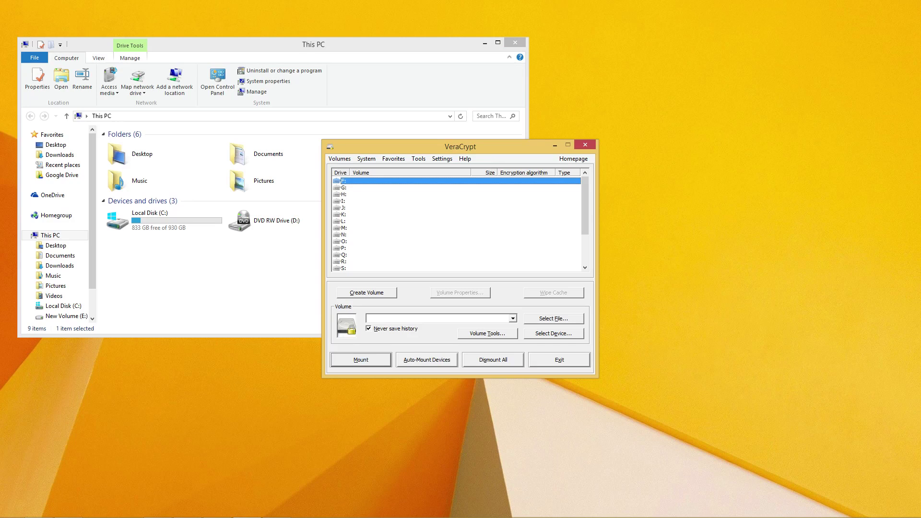
Step: Select the Desktop 'secretfile' container as the volume and start mounting it on F:
{"action": "left_click", "coordinate": [515, 43]}
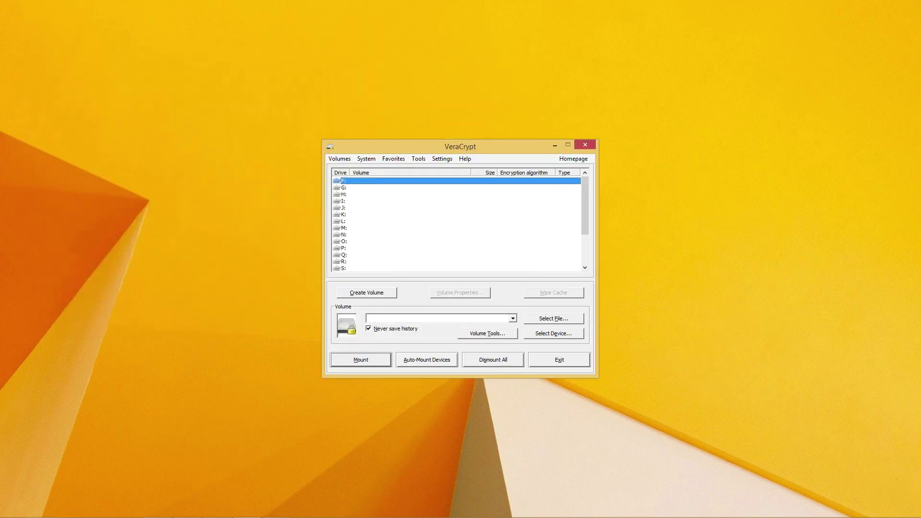
{"action": "left_click", "coordinate": [554, 318]}
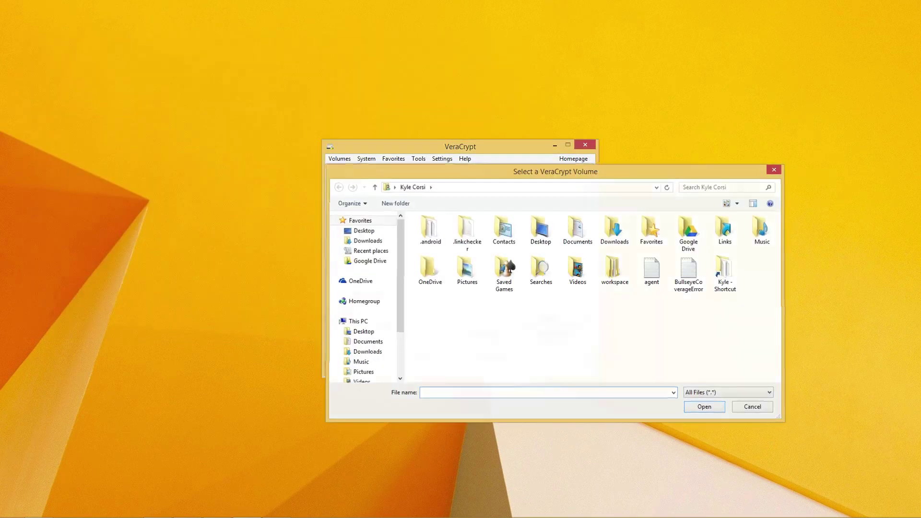
{"action": "key", "text": "Escape"}
{"action": "key", "text": "Return"}
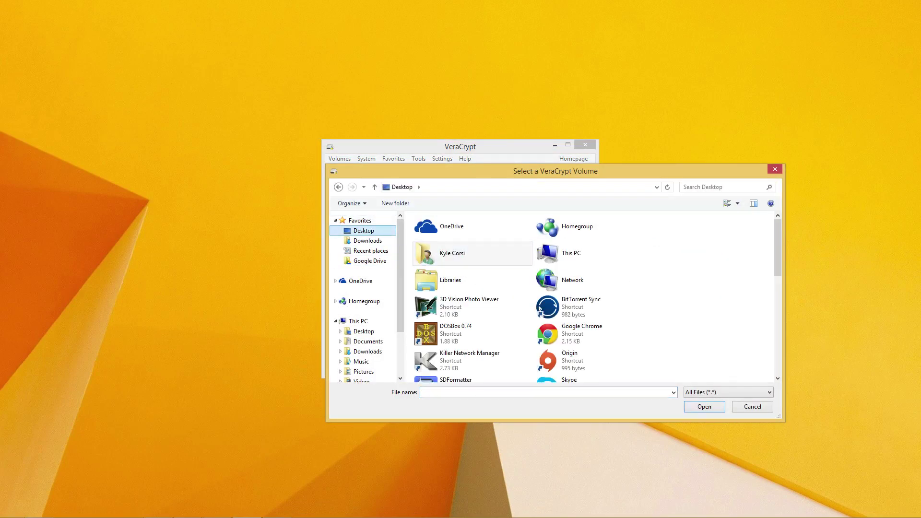
{"action": "scroll", "coordinate": [595, 298], "scroll_direction": "down", "scroll_amount": 5}
{"action": "left_click", "coordinate": [573, 316]}
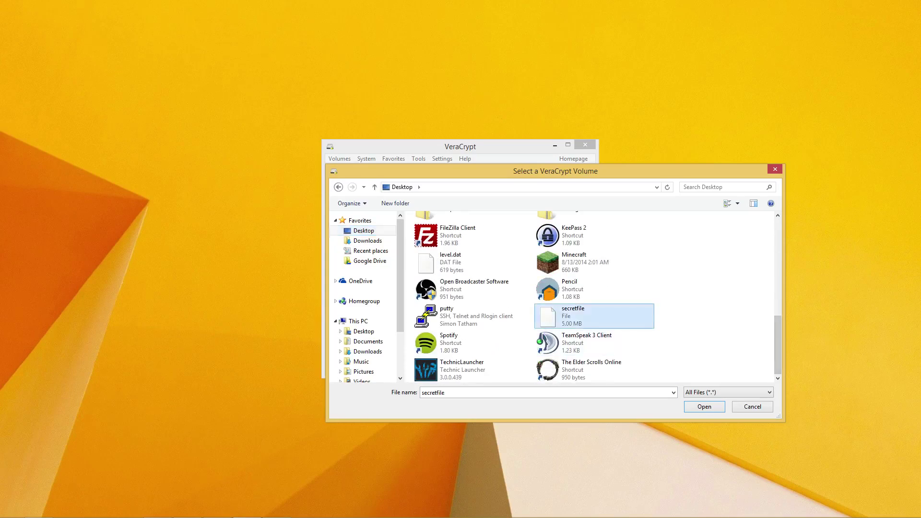
{"action": "key", "text": "Return"}
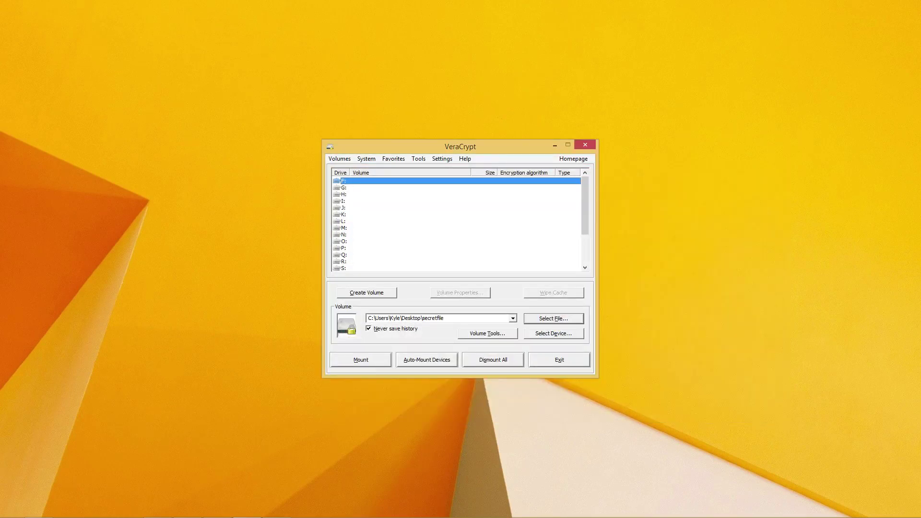
{"action": "key", "text": "Return"}
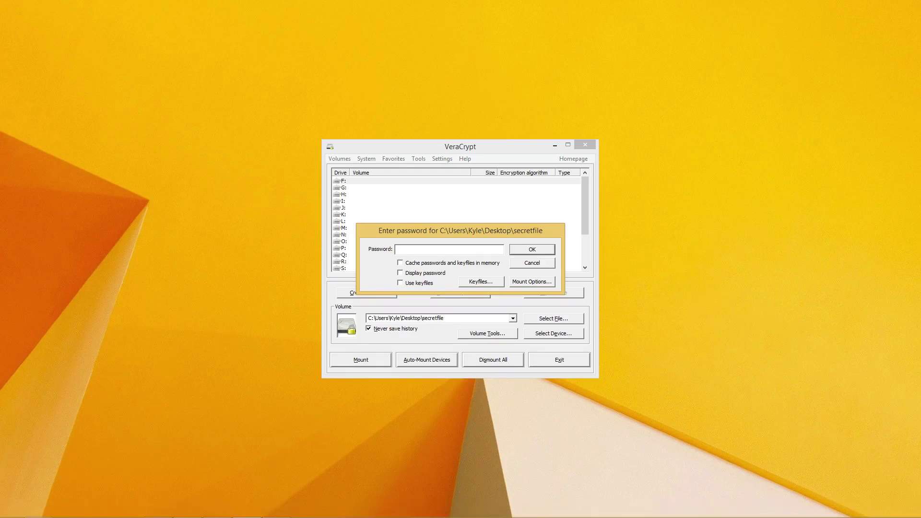
Step: Paste the volume password and mount secretfile as drive F:, a 4.8 MB AES volume
{"action": "key", "text": "ctrl+v"}
{"action": "key", "text": "Return"}
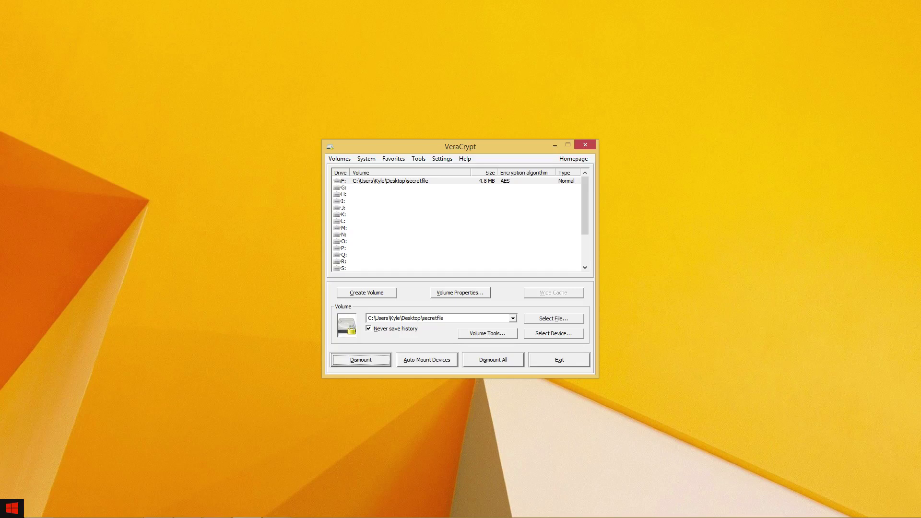
{"action": "mouse_move", "coordinate": [12, 516]}
{"action": "key", "text": "super+e"}
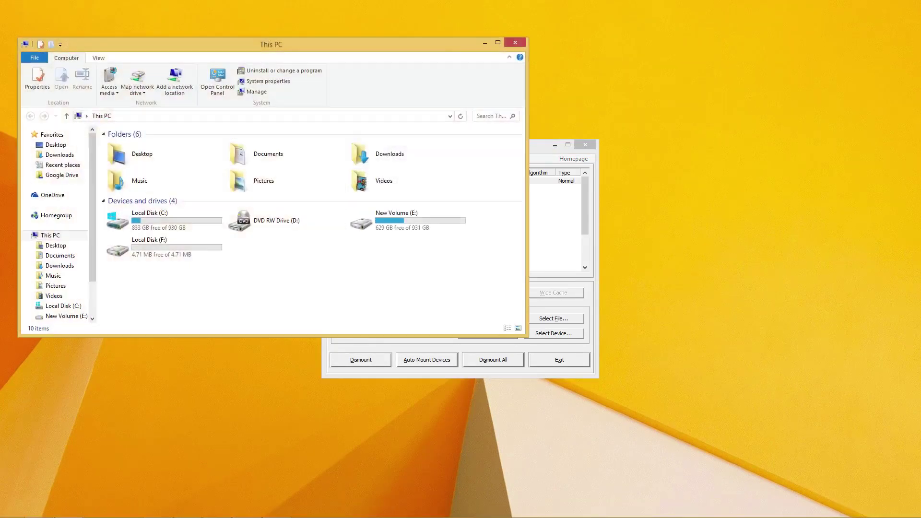
{"action": "left_click", "coordinate": [164, 247]}
{"action": "key", "text": "Return"}
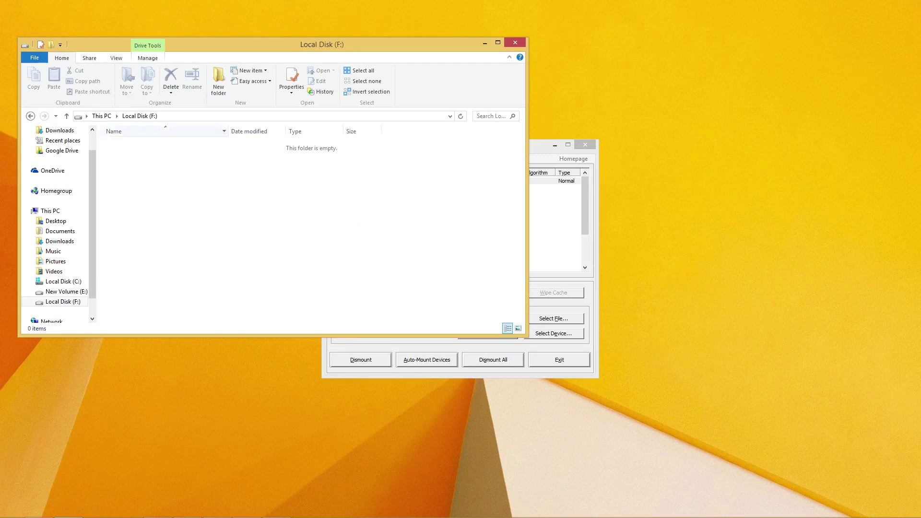
{"action": "key", "text": "alt+Left"}
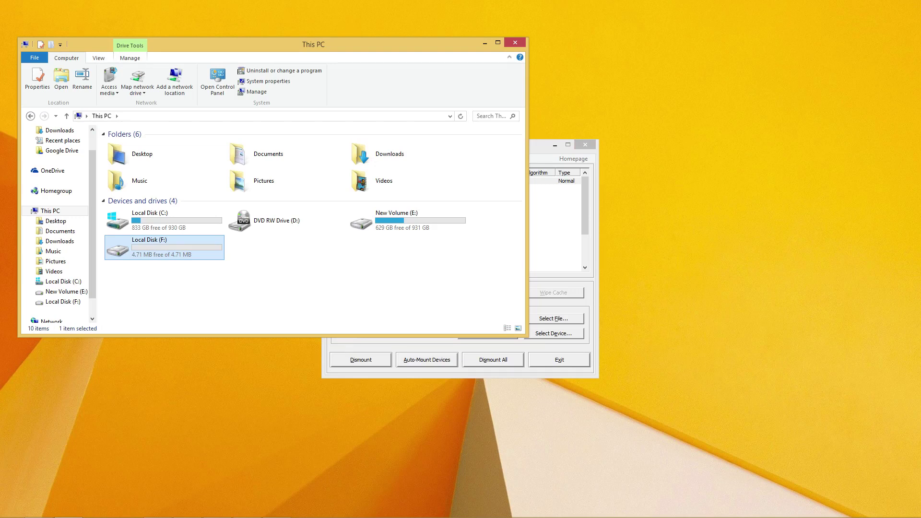
{"action": "key", "text": "alt+F4"}
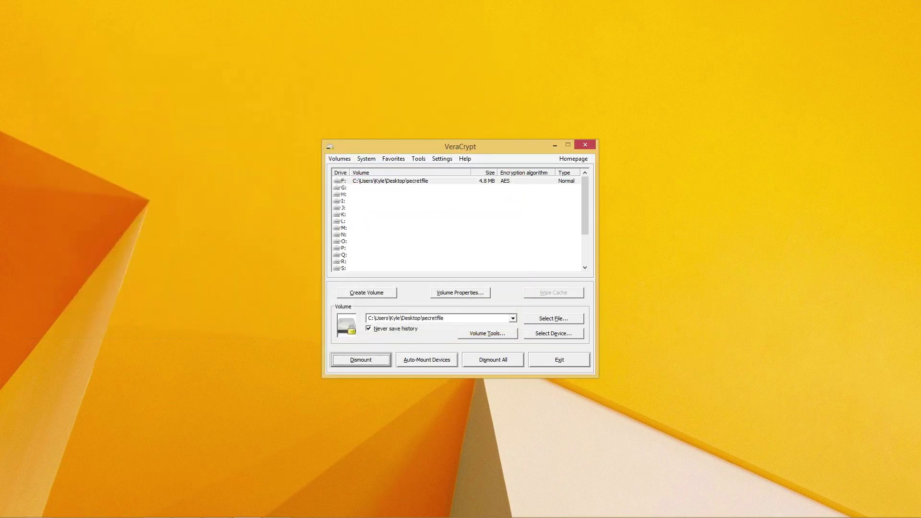